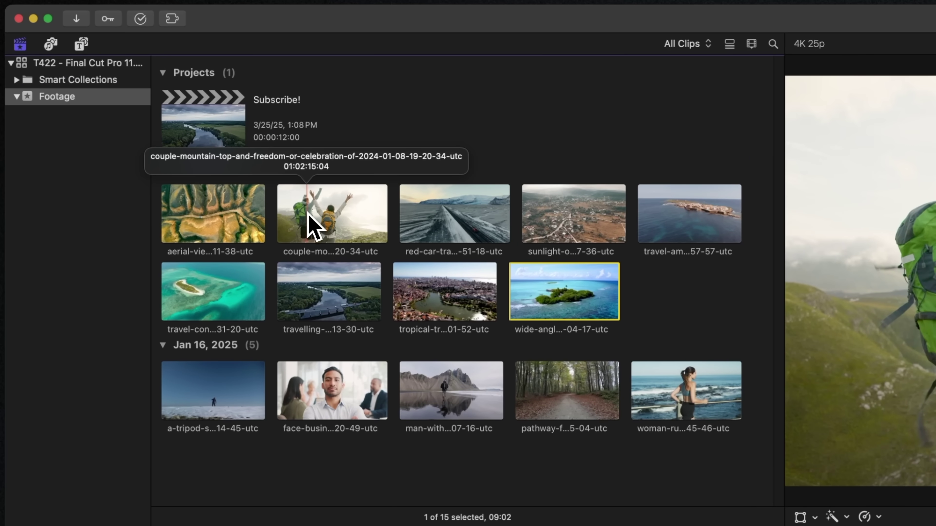
- Open the Titles and Generators sidebar and filter Titles to the Adjustment Layer category
left_click(81, 45)
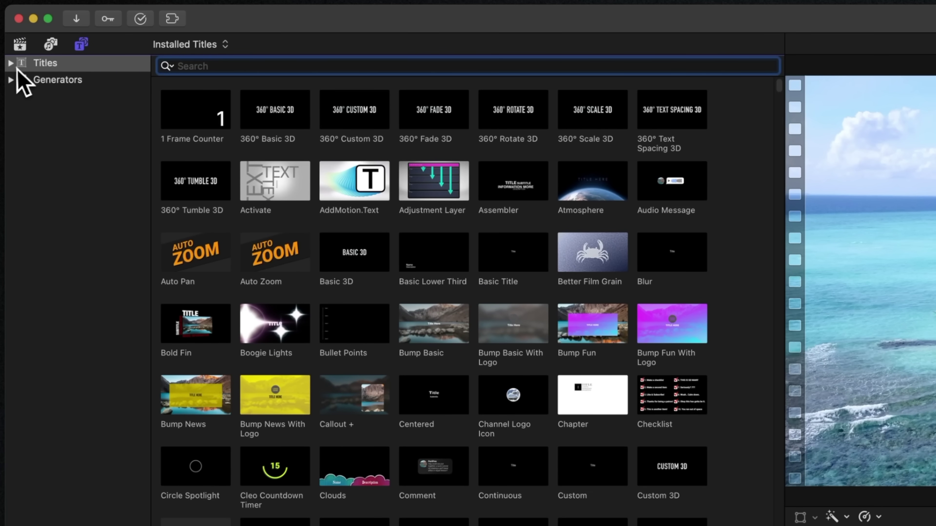
left_click(11, 63)
left_click(90, 148)
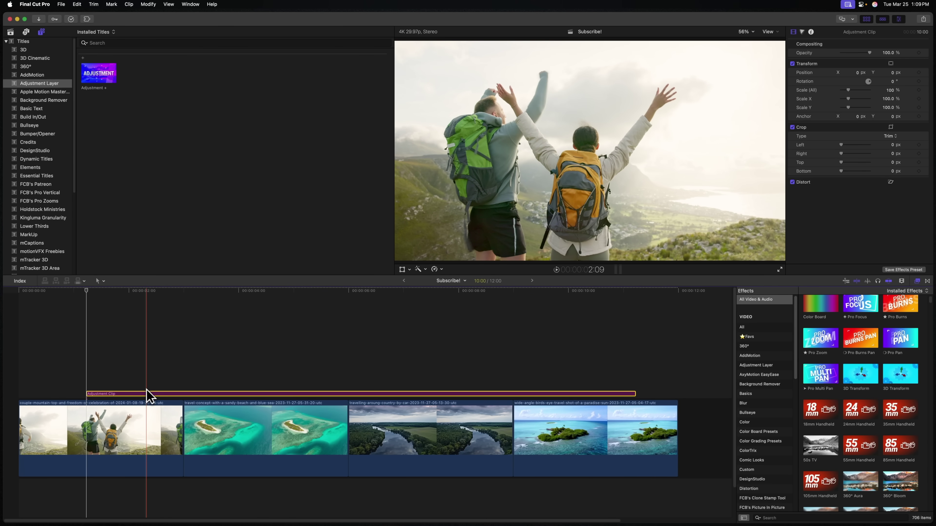
- Inspect the mountain, island, river and wide-angle clips, then apply 50s TV to the Adjustment Clip
left_click(150, 421)
left_click(209, 426)
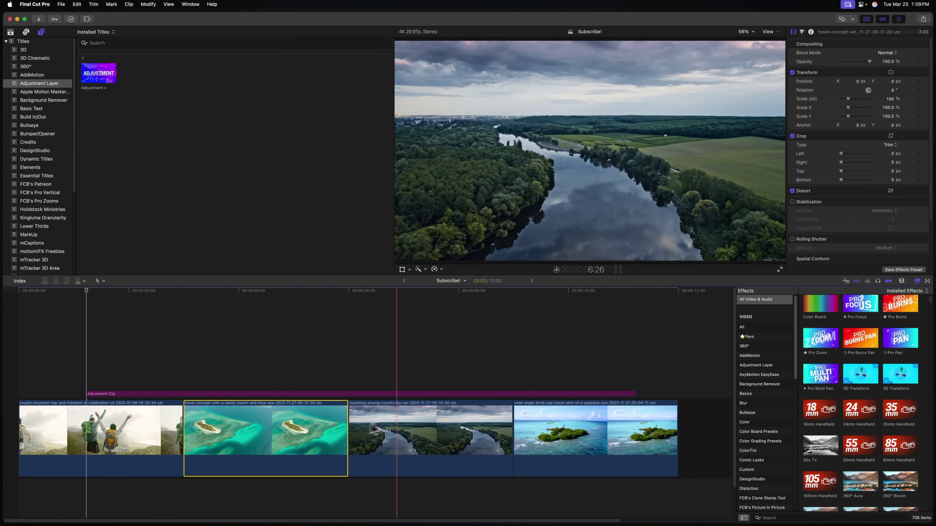
left_click(396, 424)
left_click(514, 409)
left_click(485, 393)
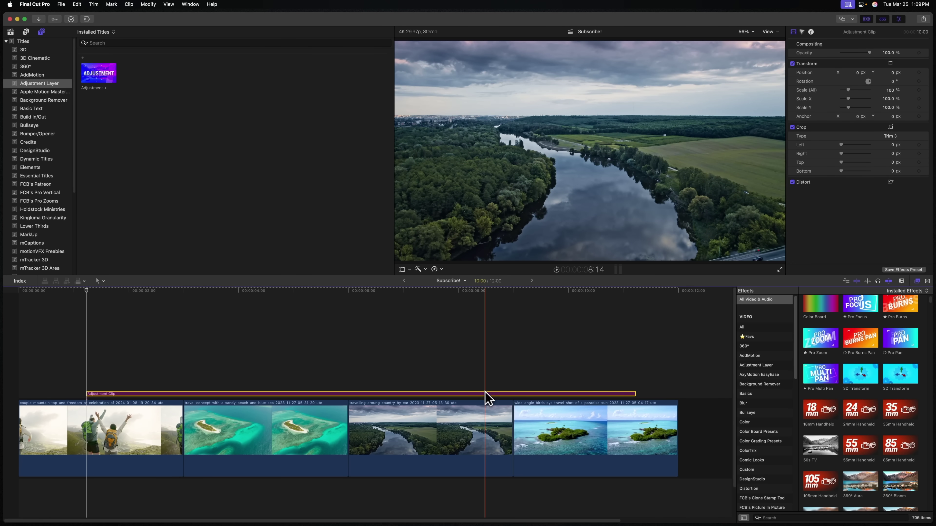
double_click(822, 450)
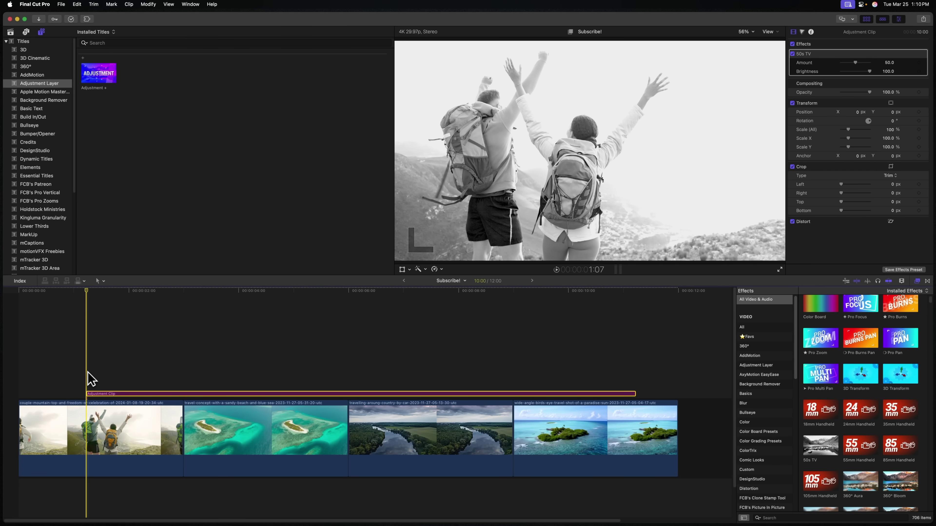
- Add cross dissolves to both ends of the Adjustment Clip and list the Wipes transitions
key("super+t")
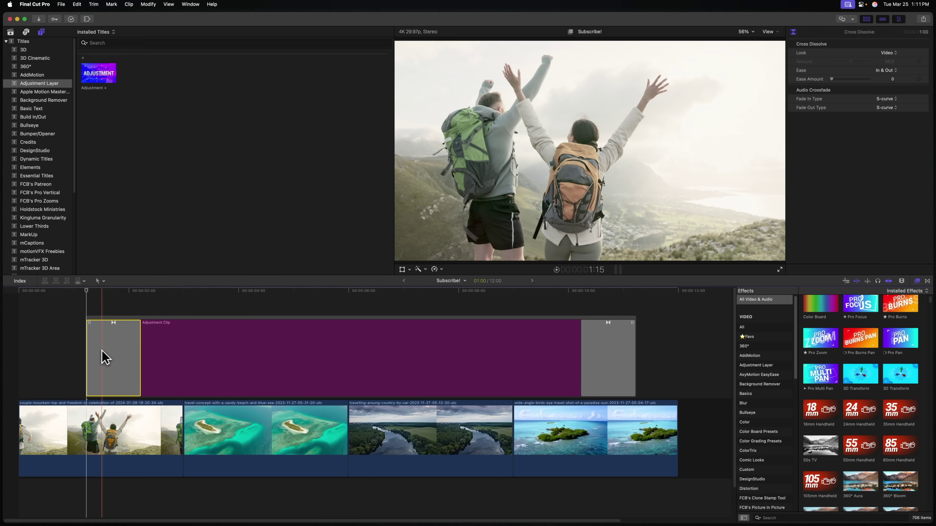
left_click(929, 283)
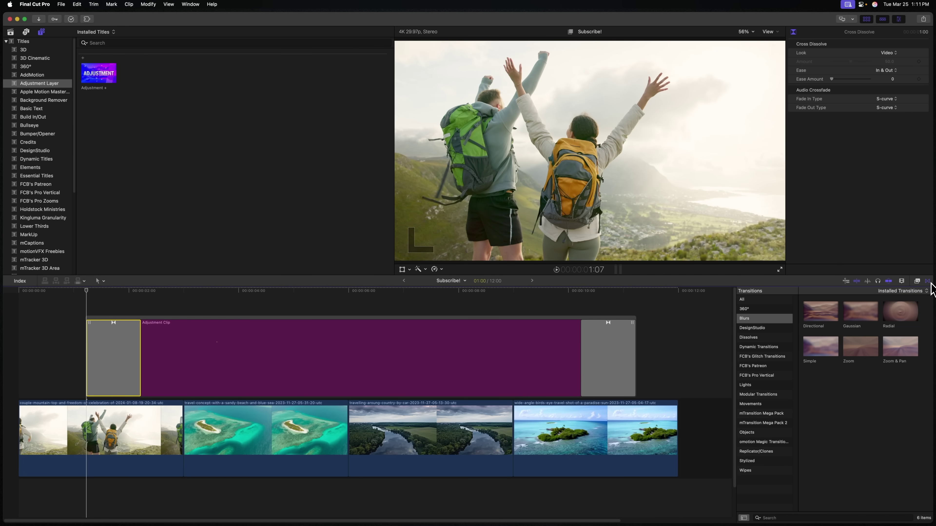
left_click(754, 471)
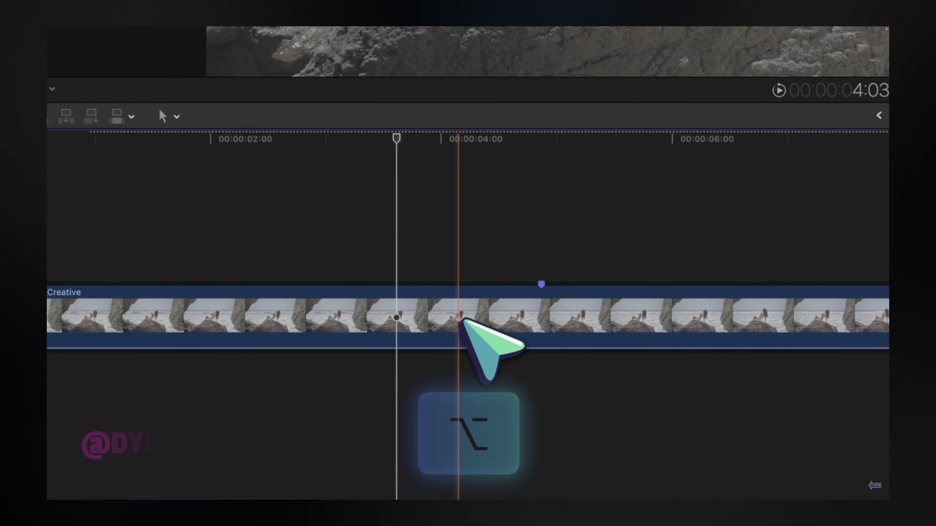
- Duplicate the clip into a copy above it and blade the Adjustment Clip at two points
left_click_drag(468, 324, 458, 205)
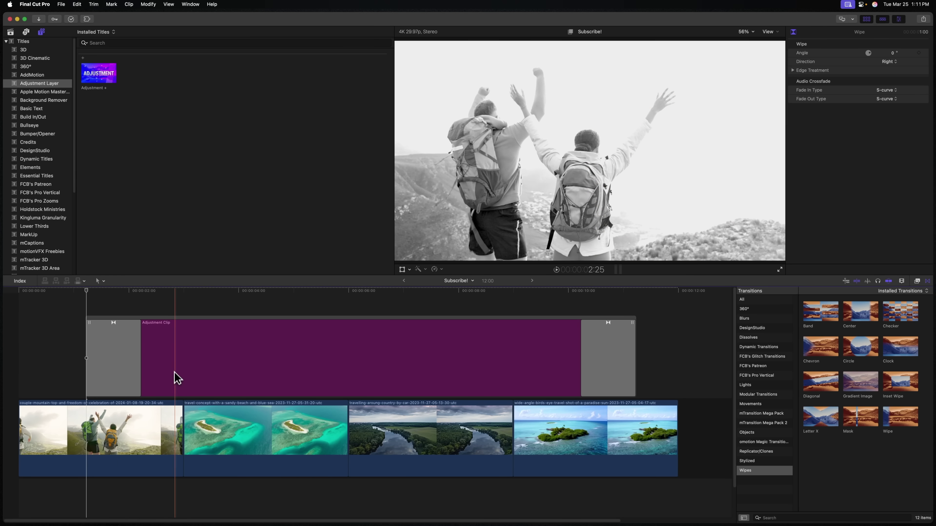
key("super+b")
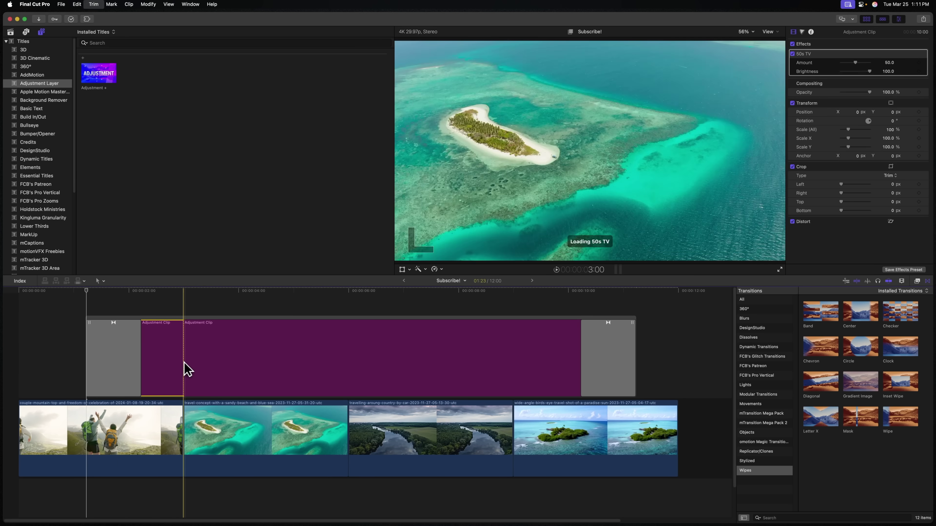
key("super+b")
- Grade the adjustment pieces teal and magenta in the Color Wheels and add a Wipe between them at 4:00
left_click(215, 362)
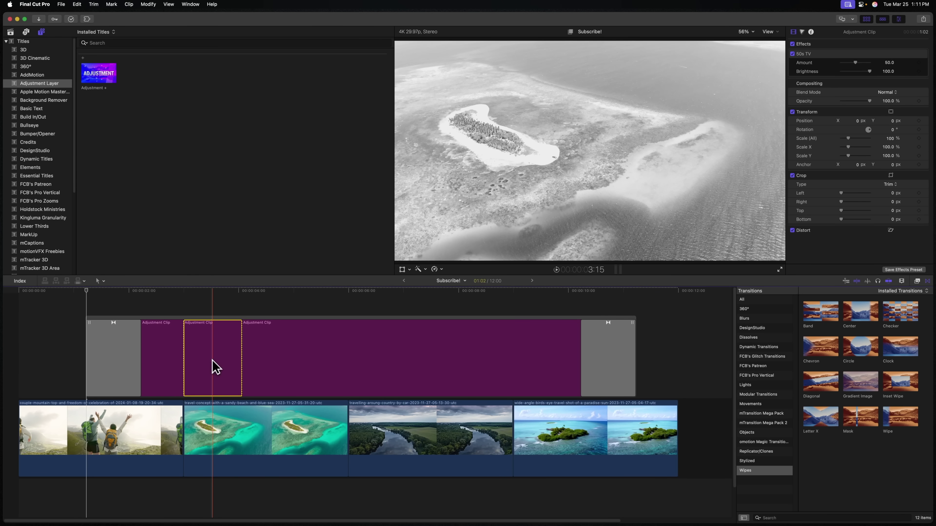
key("super+6")
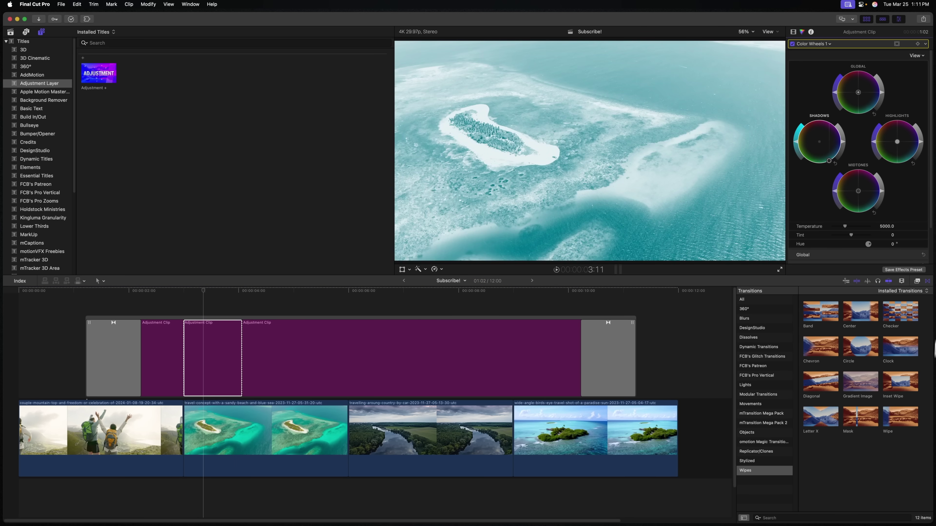
left_click(293, 373)
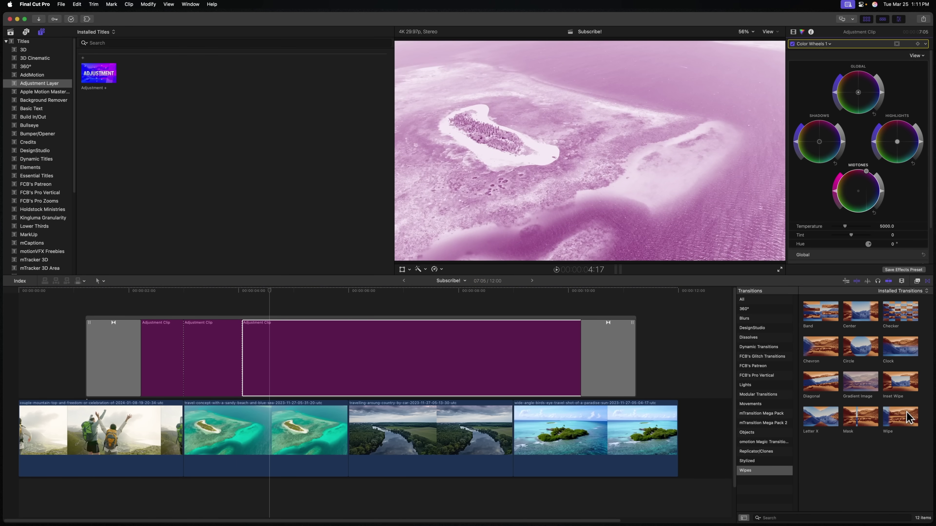
left_click_drag(908, 418, 169, 307)
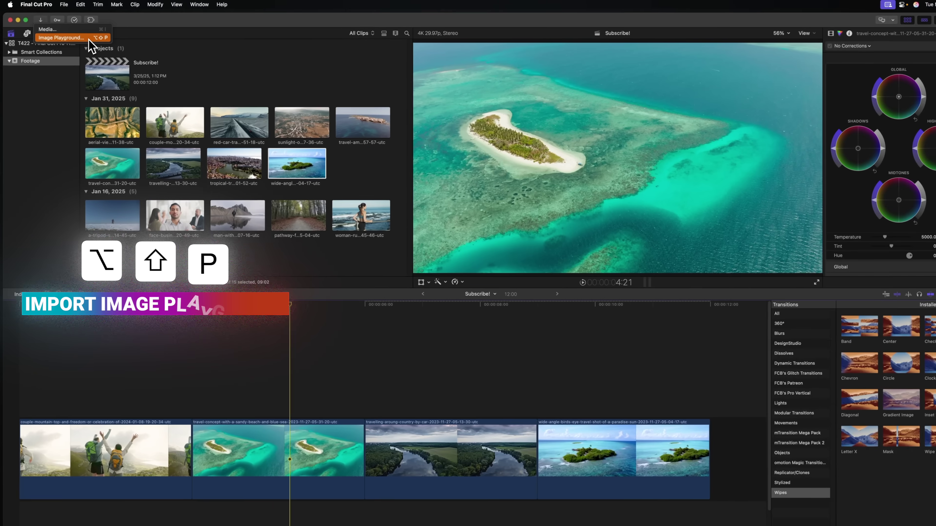
- Generate a Lighthouse and Forest image in Image Playground and import it into the library
left_click(167, 74)
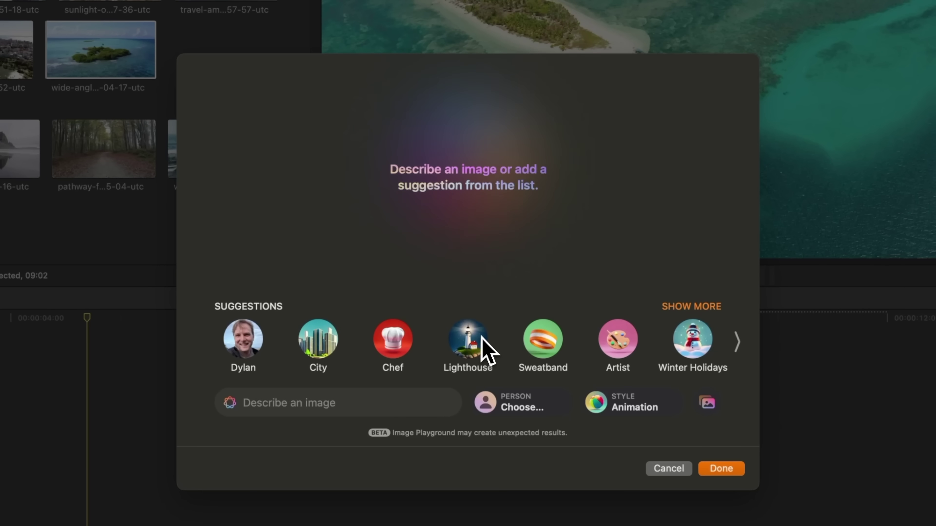
left_click(468, 346)
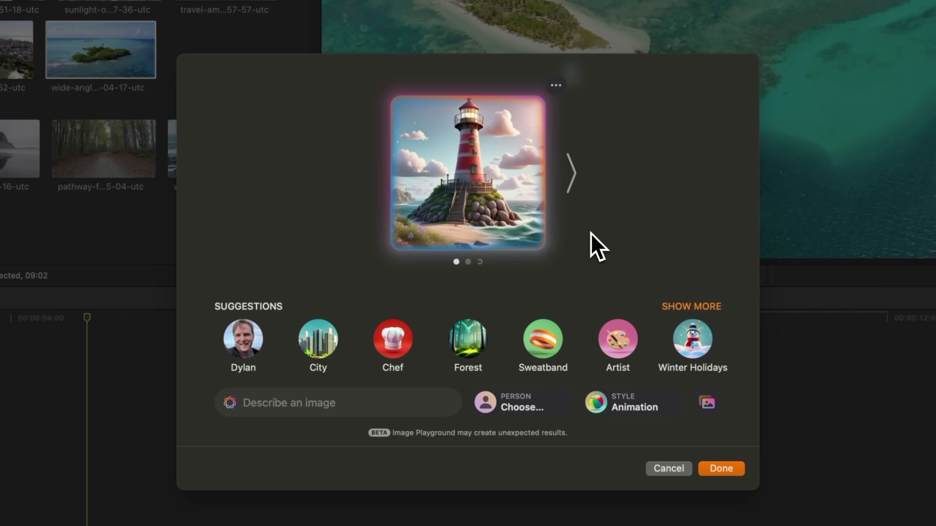
left_click(479, 339)
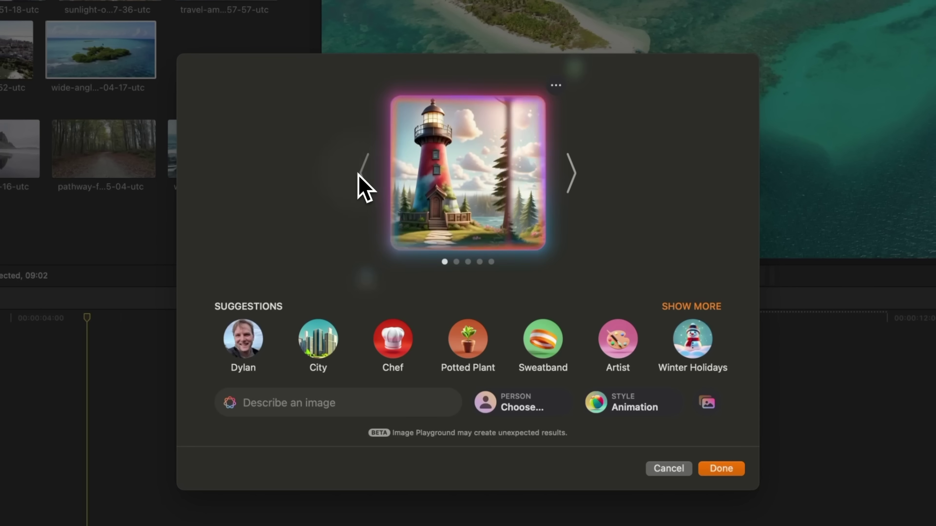
left_click(358, 173)
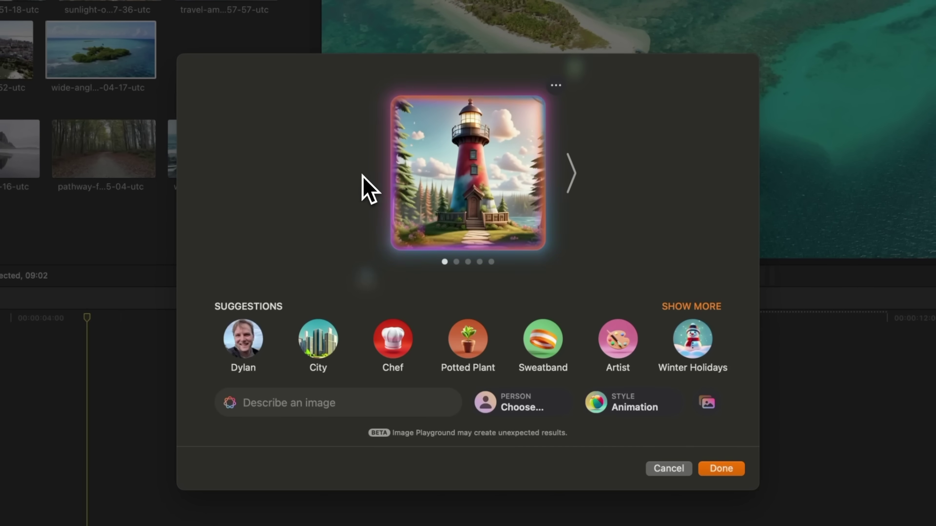
left_click(718, 470)
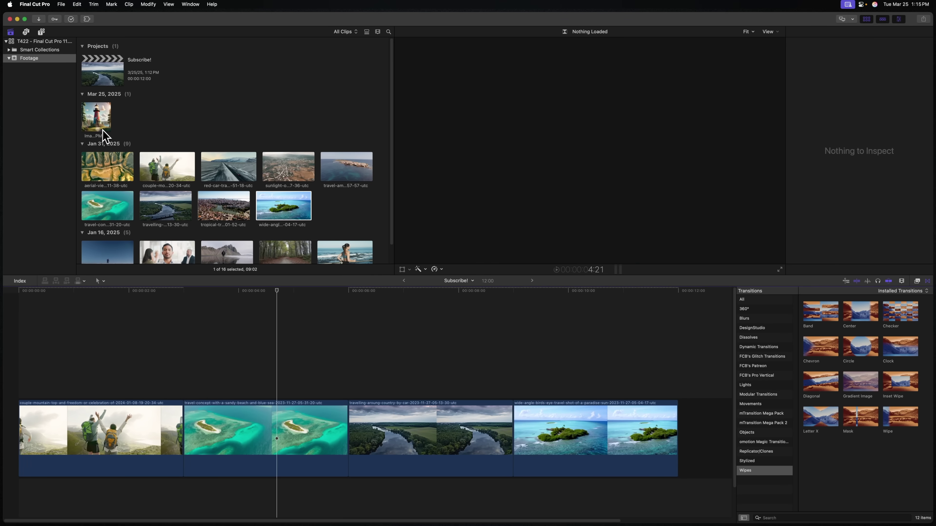
left_click_drag(97, 120, 257, 357)
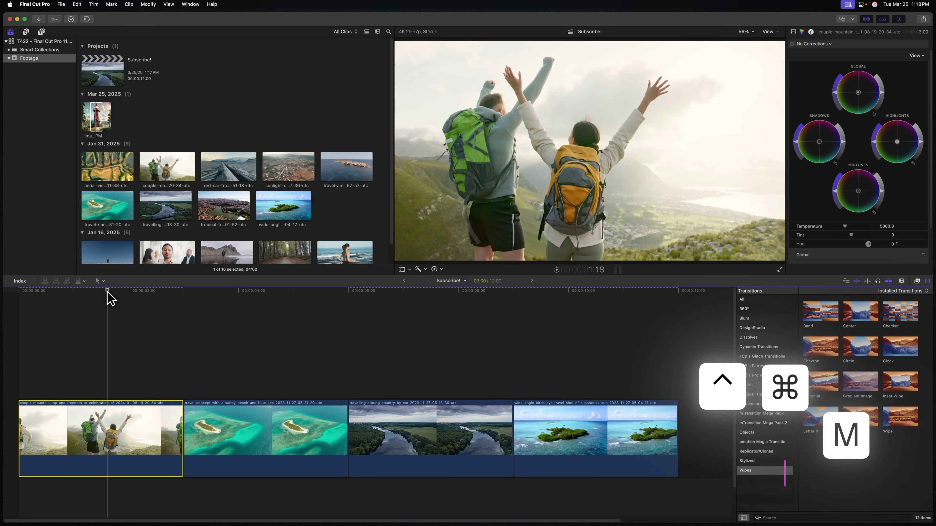
- Add a Magnetic Mask to the couple clip, select the woman, and analyse it to track her
key("ctrl+super+m")
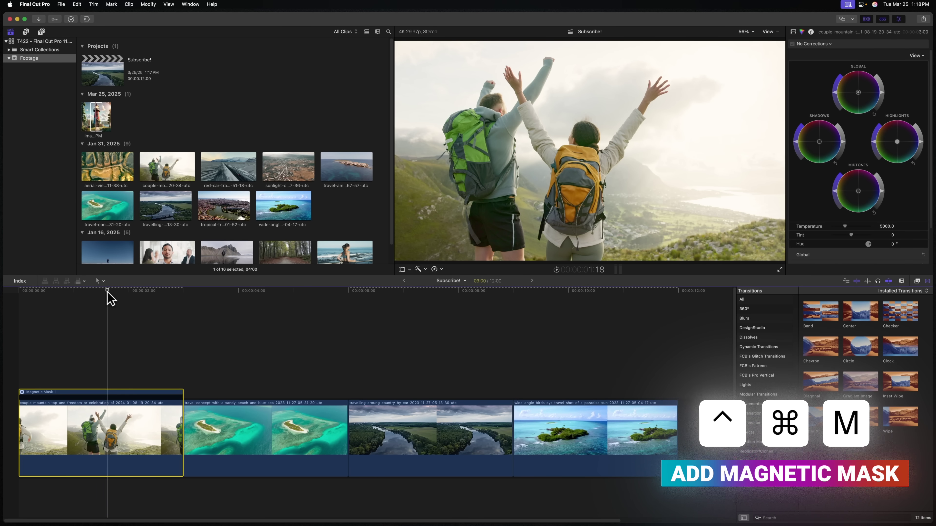
left_click(577, 175)
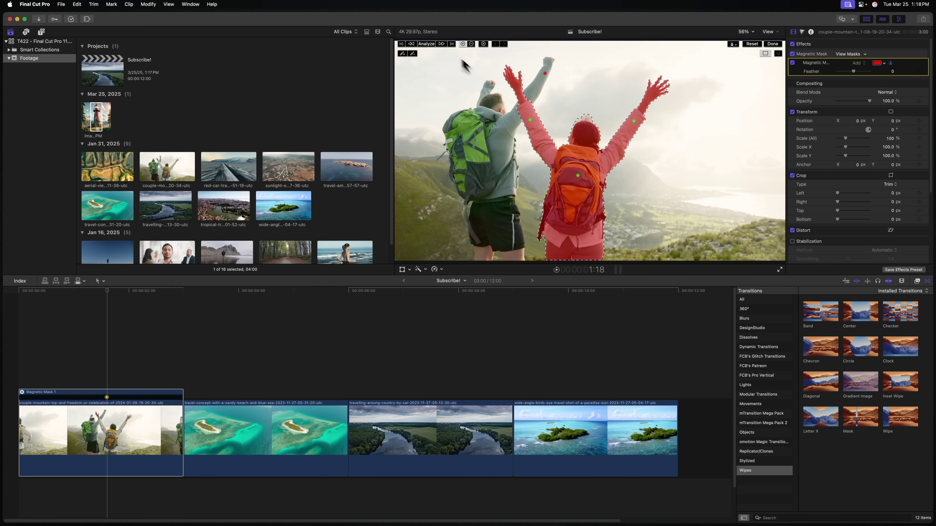
left_click(425, 44)
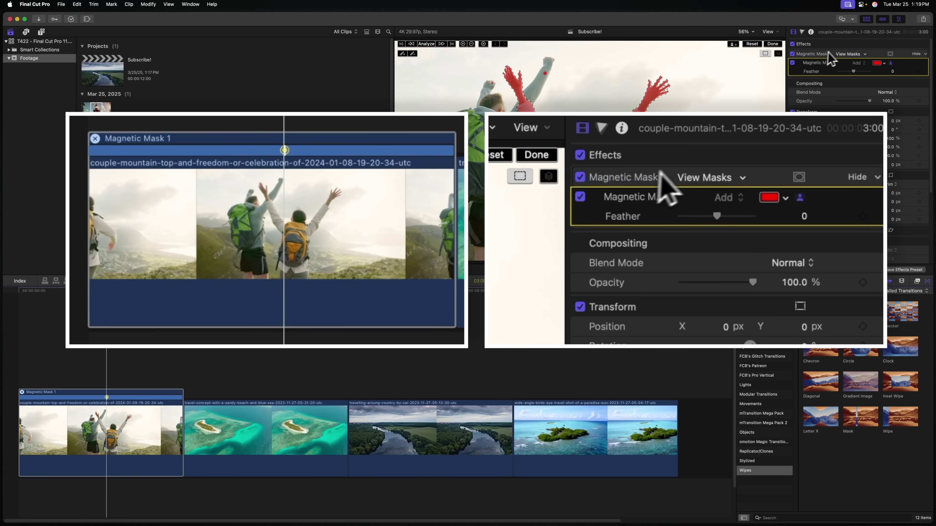
- Delete the analysed Magnetic Mask and add a fresh magnetic mask to the couple clip
left_click(829, 53)
key("Delete")
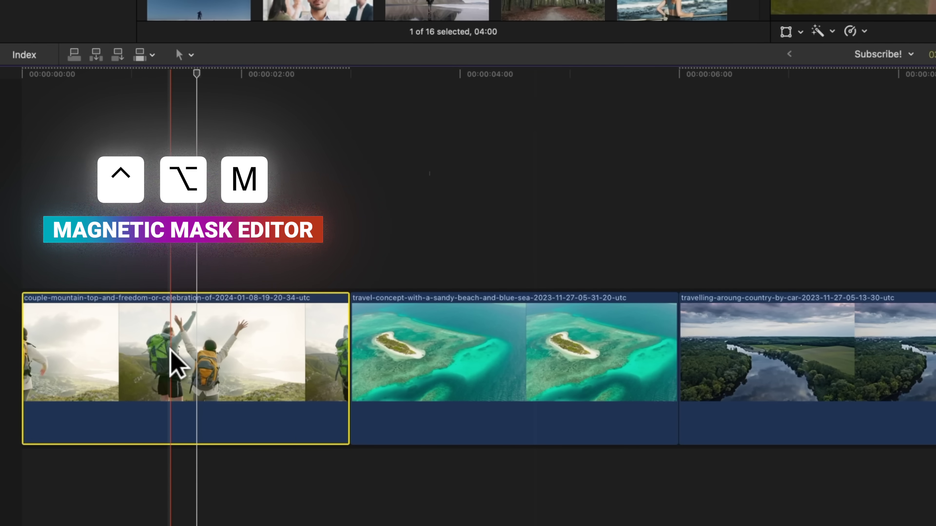
key("ctrl+alt+m")
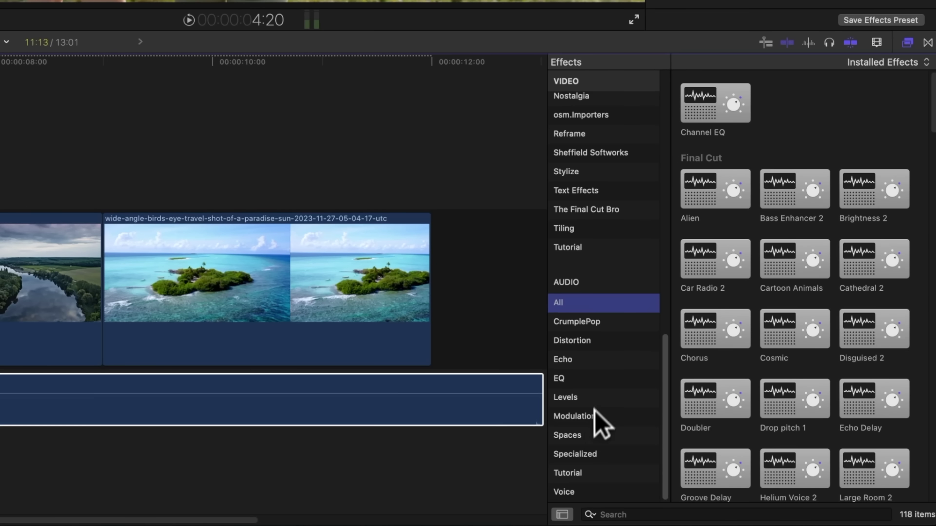
- Apply Quantec Room Simulator from Spaces to the Subscribe! audio clip and open its editor
left_click(589, 433)
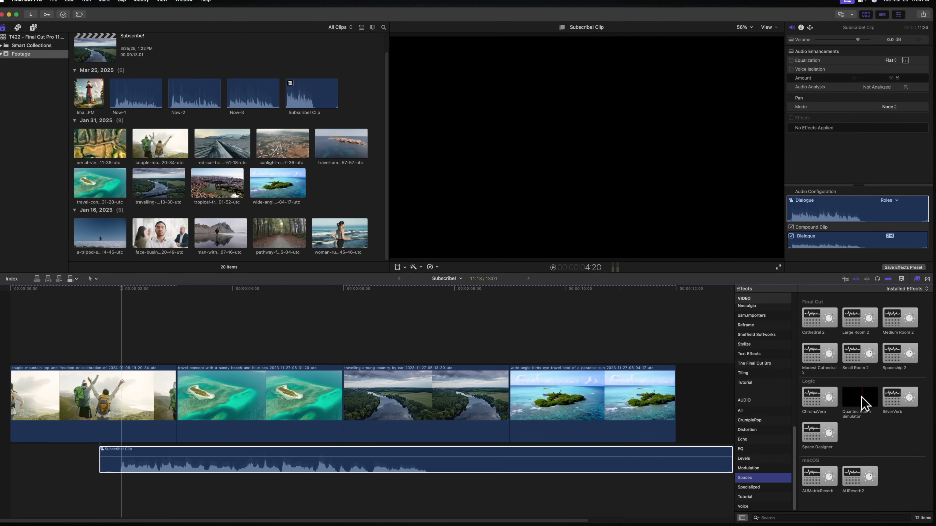
left_click_drag(795, 276, 669, 277)
left_click_drag(797, 401, 321, 447)
left_click_drag(252, 468, 254, 468)
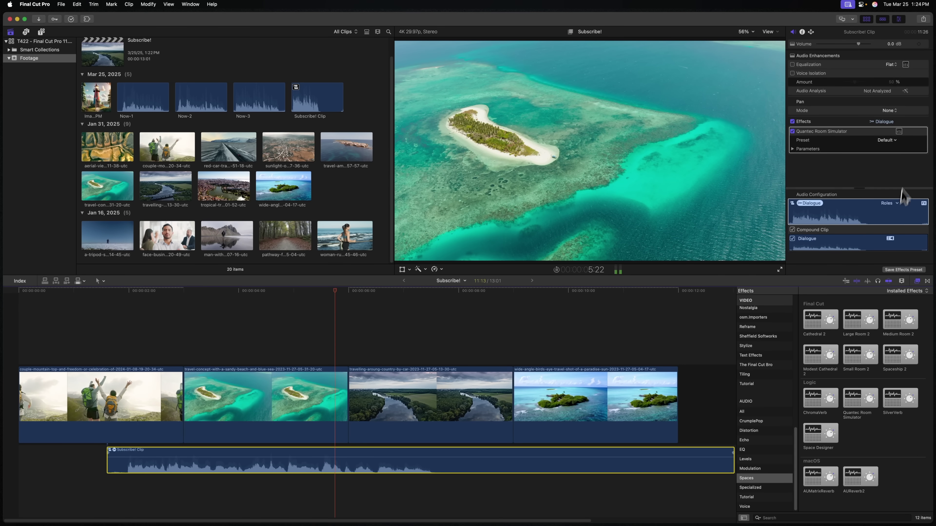
left_click(899, 132)
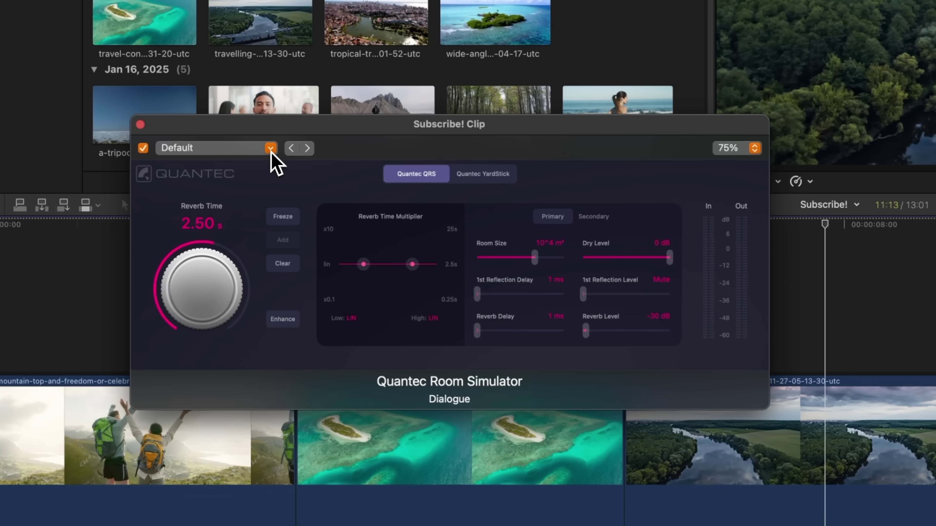
- Try the Alpine Thunderstorm preset, settle on Alcove, and start renaming the Quantec effect
left_click(171, 254)
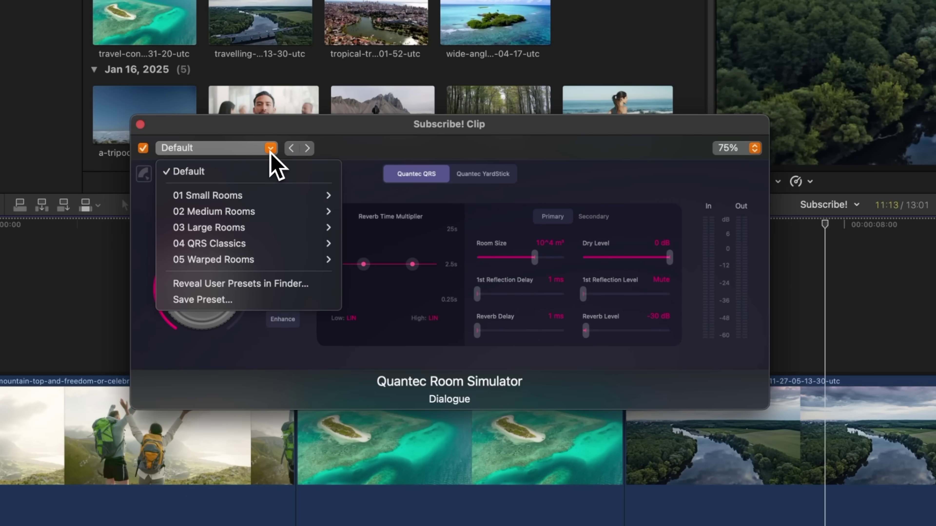
mouse_move(278, 233)
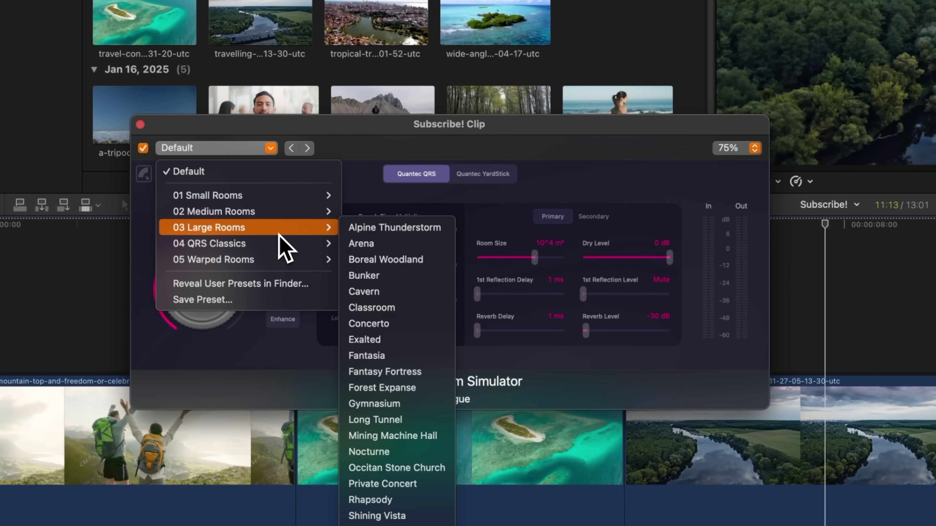
left_click(397, 232)
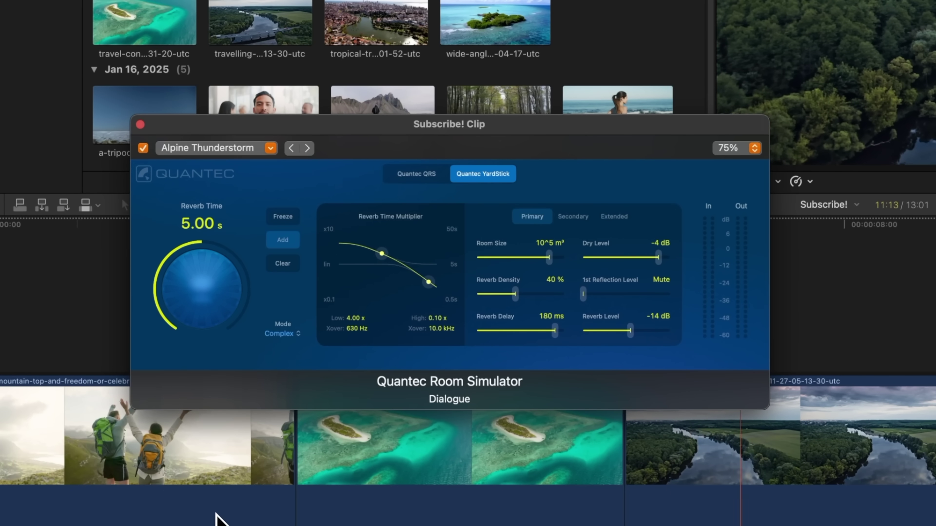
left_click(228, 148)
mouse_move(236, 195)
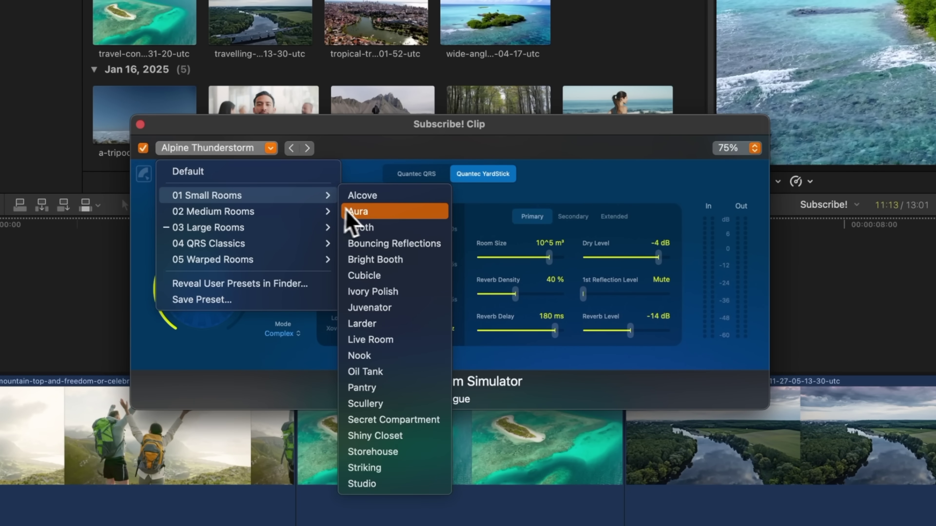
left_click(379, 197)
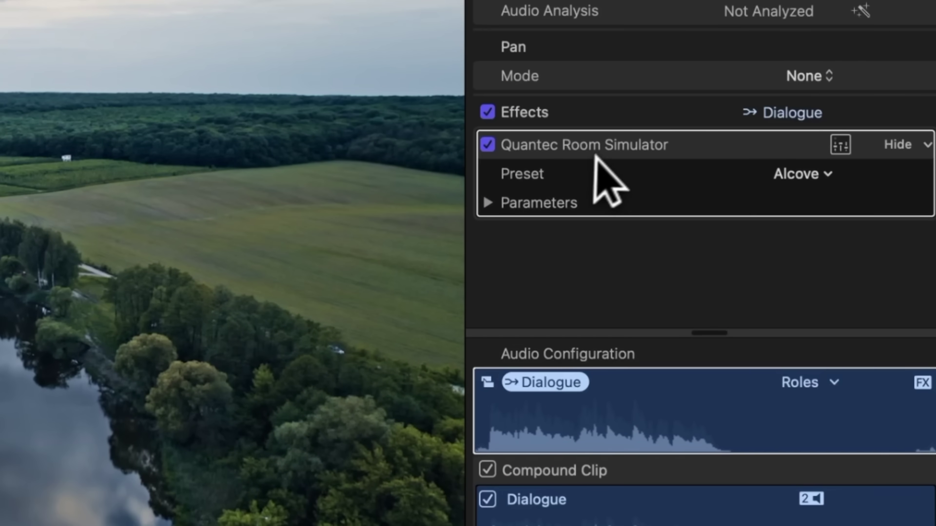
double_click(603, 147)
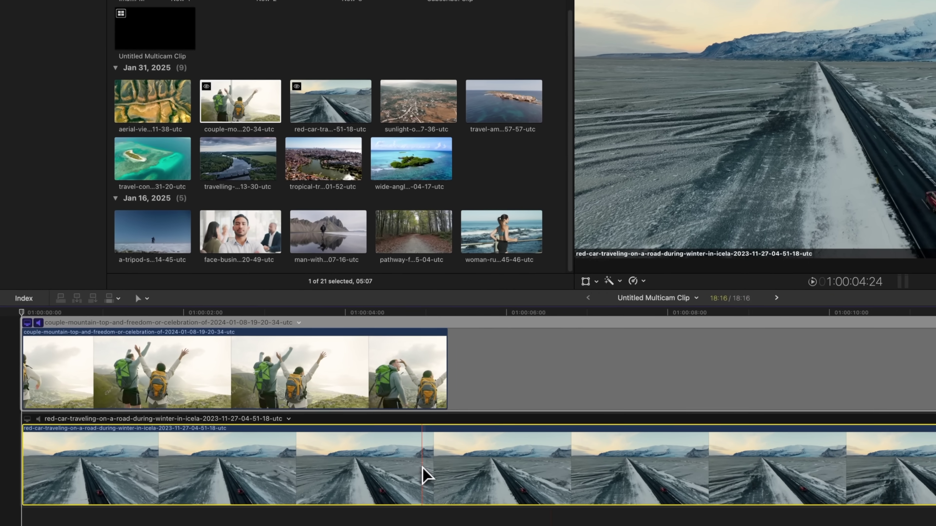
- Reveal the red-car angle's source clip in the browser with Shift-F and select it
key("shift+f")
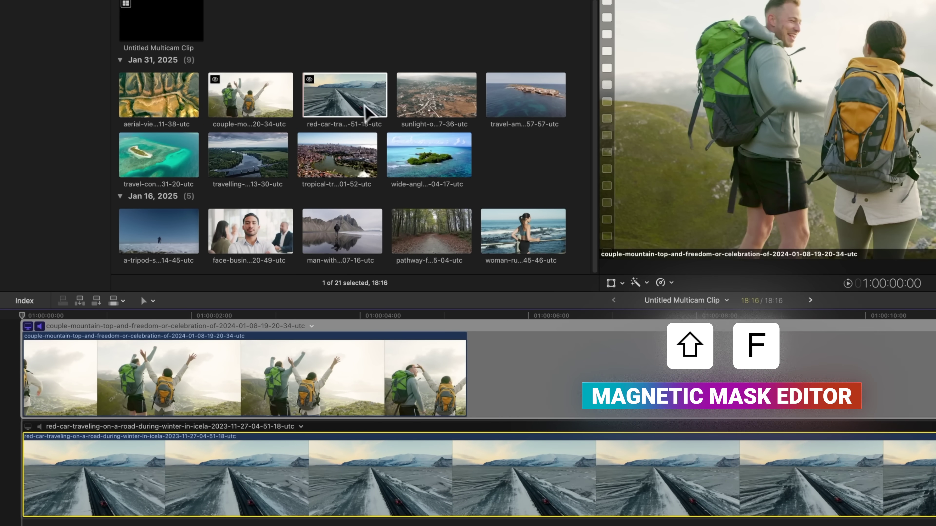
left_click(356, 107)
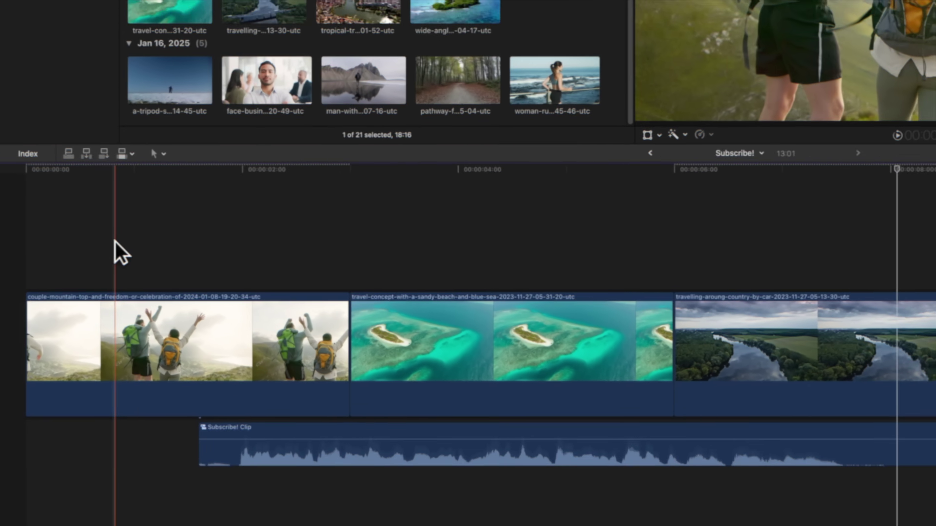
- Add a marker with M and drag it to the cut where the beach clip begins
key("m")
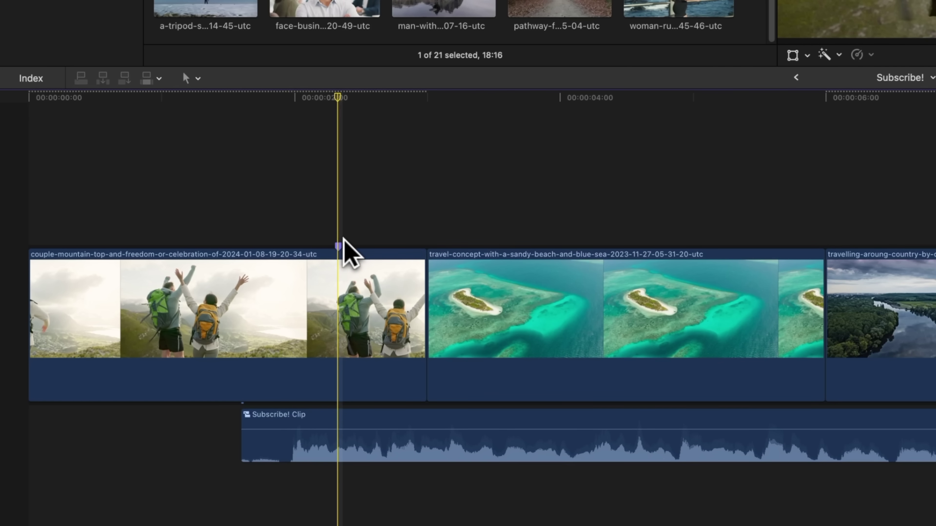
mouse_move(337, 244)
left_mouse_down()
mouse_move(448, 162)
mouse_move(472, 132)
left_mouse_up()
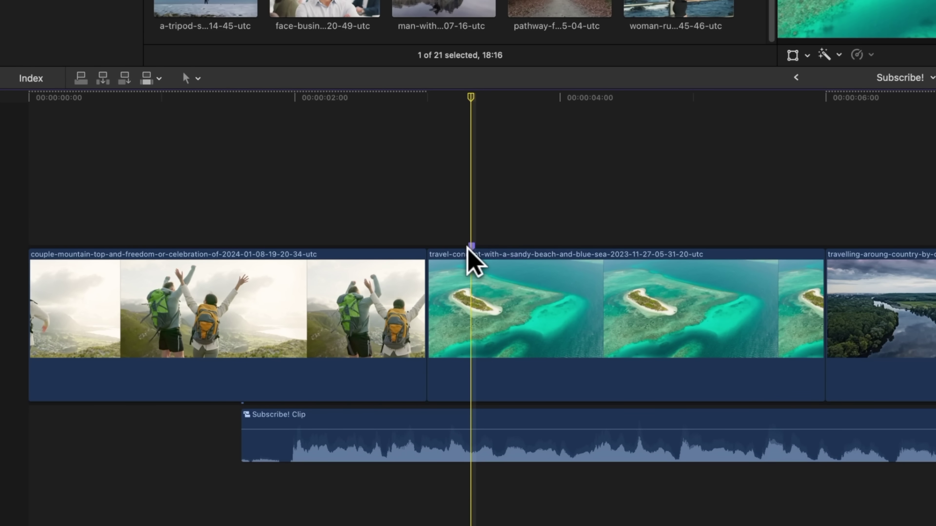
left_click_drag(467, 246, 441, 251)
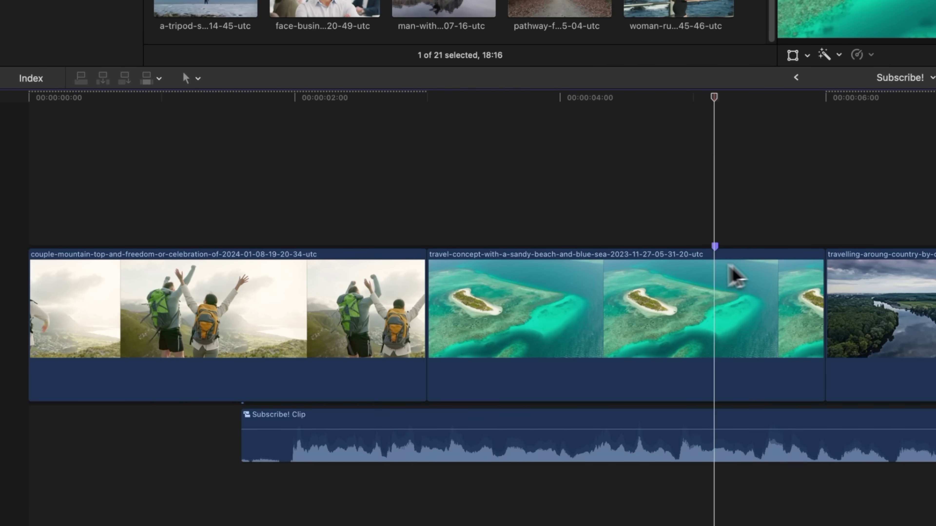
left_click_drag(714, 245, 622, 275)
mouse_move(513, 276)
left_mouse_down()
mouse_move(519, 254)
mouse_move(508, 247)
left_mouse_up()
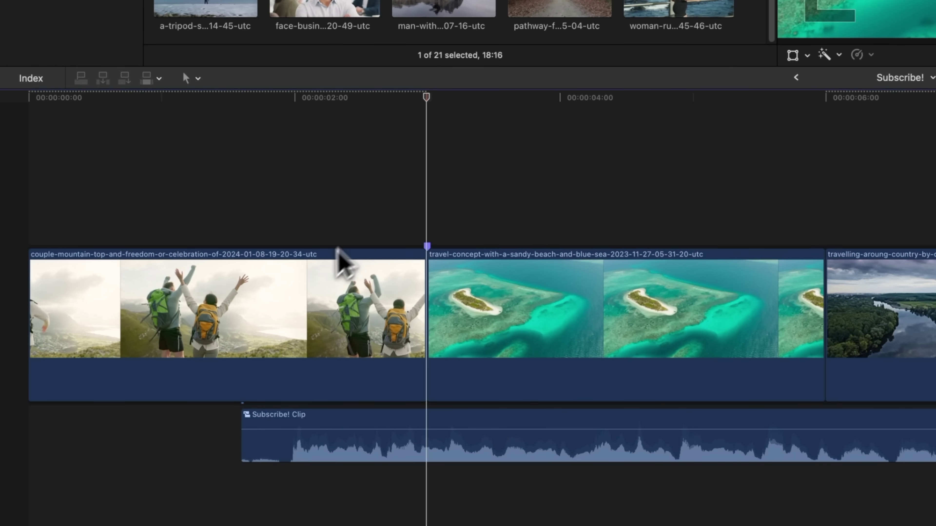